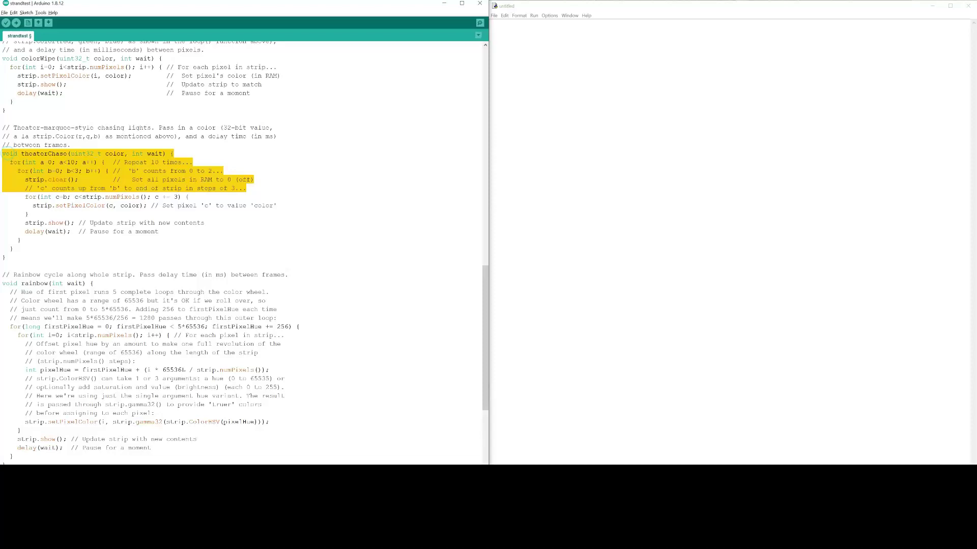
Delete the selected theaterChase and rainbow function blocks from the strandtest sketch.
key("Delete")
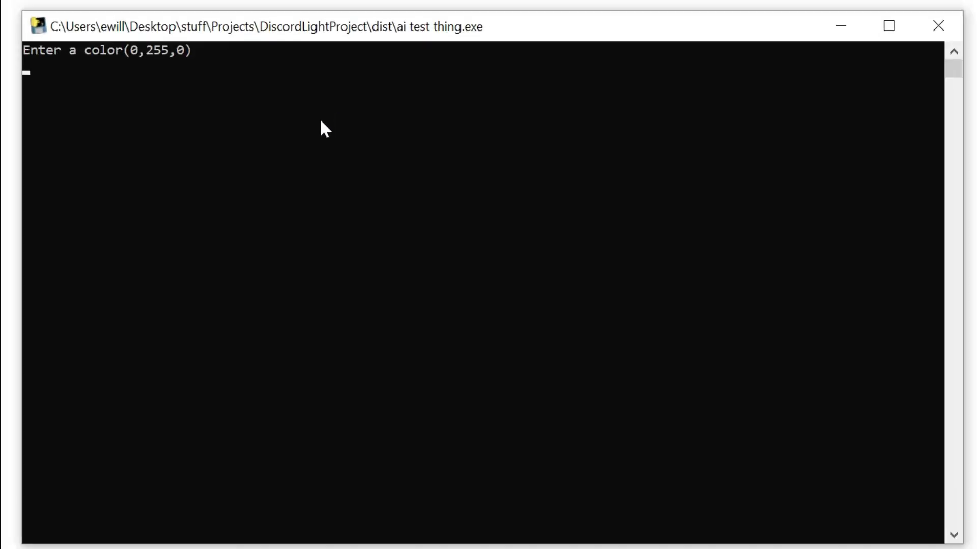
Submit 0,255,0 at the console prompt, getting 'bad color' at 98.2829235% accuracy.
key("Return")
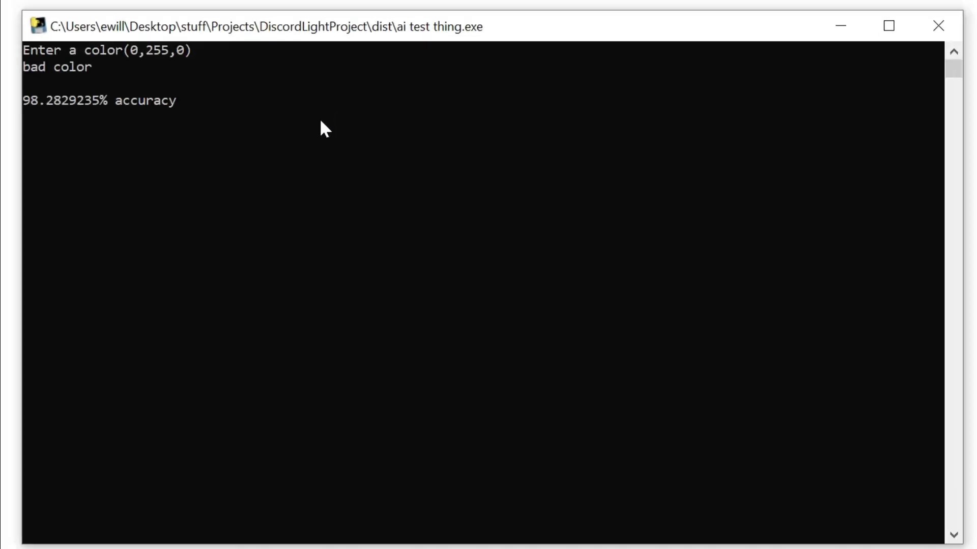